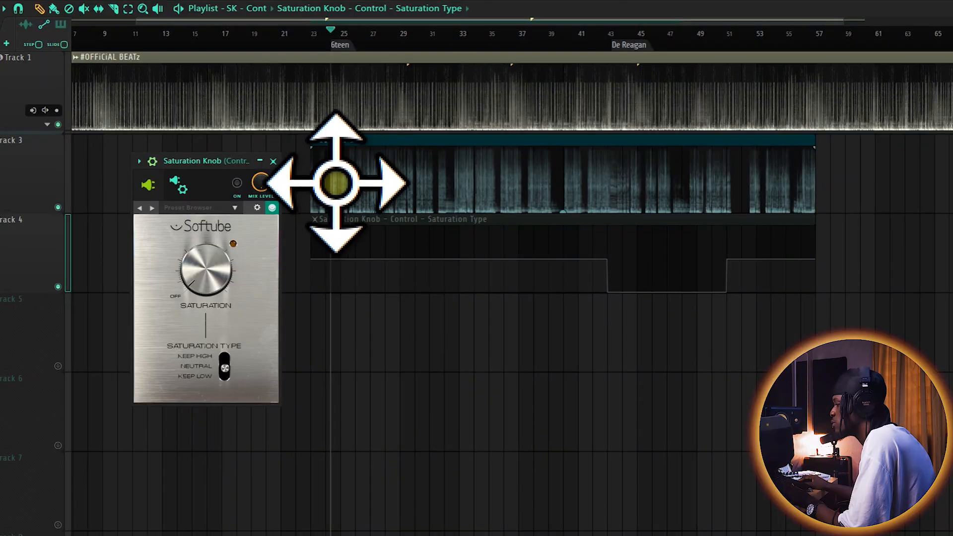
pyautogui.scroll(3, 334, 174)
pyautogui.scroll(2, 333, 166)
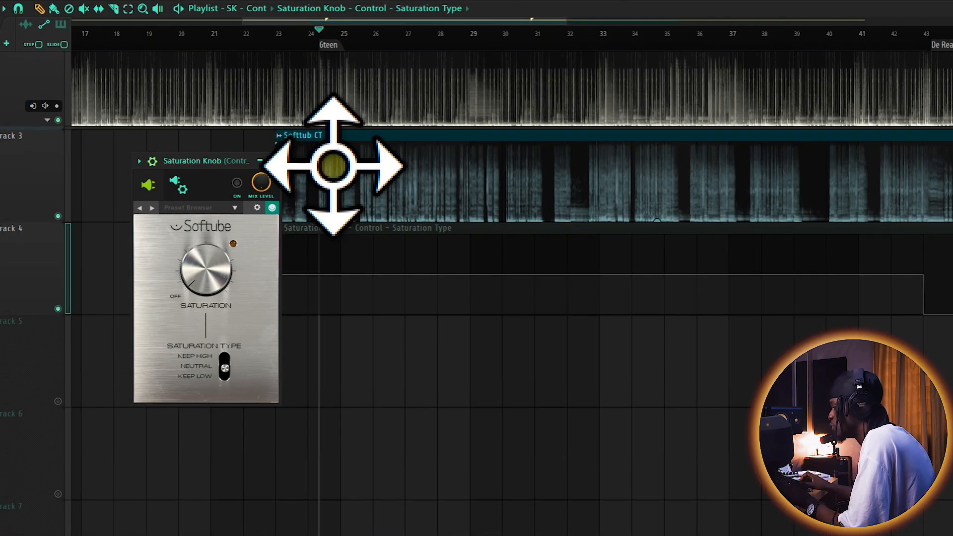
pyautogui.scroll(1, 333, 166)
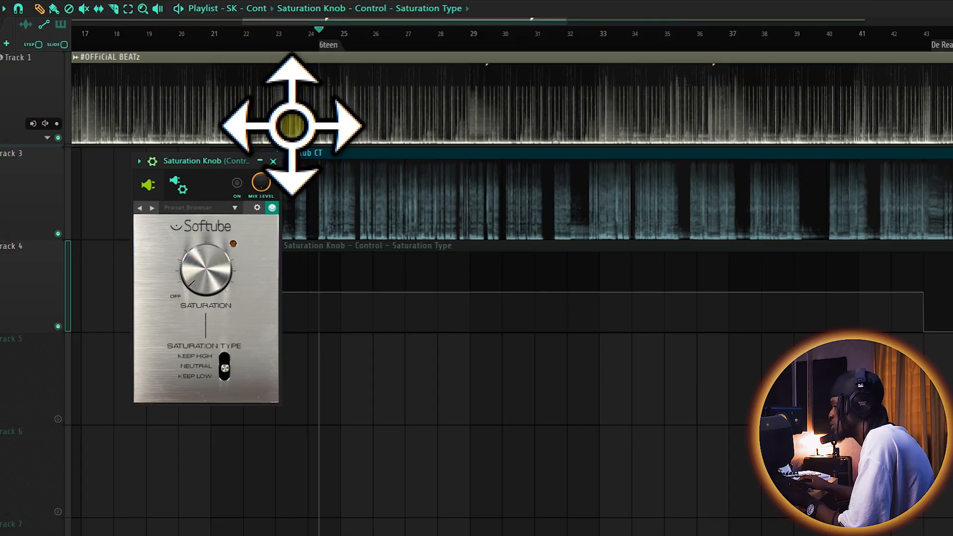
pyautogui.scroll(-1, 292, 126)
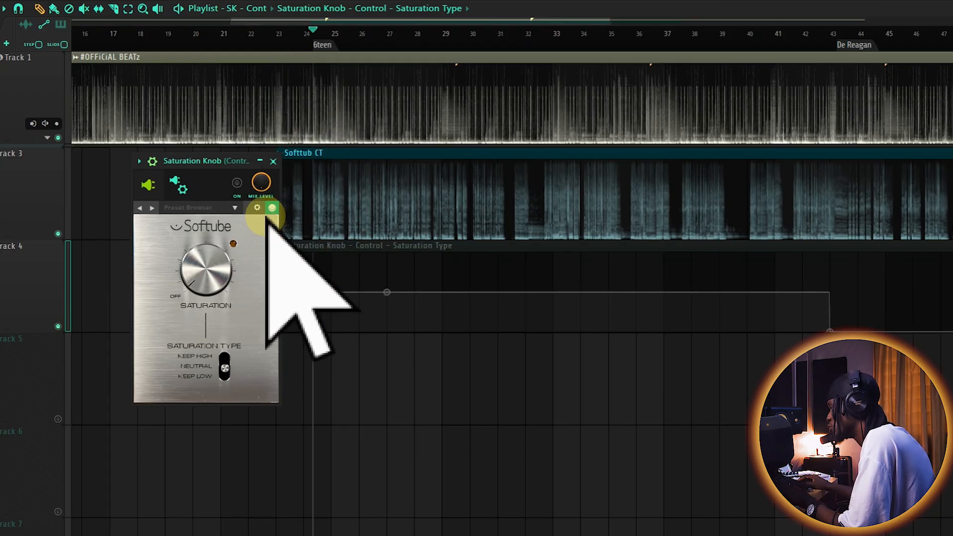
pyautogui.moveTo(184, 163); pyautogui.dragTo(170, 177)
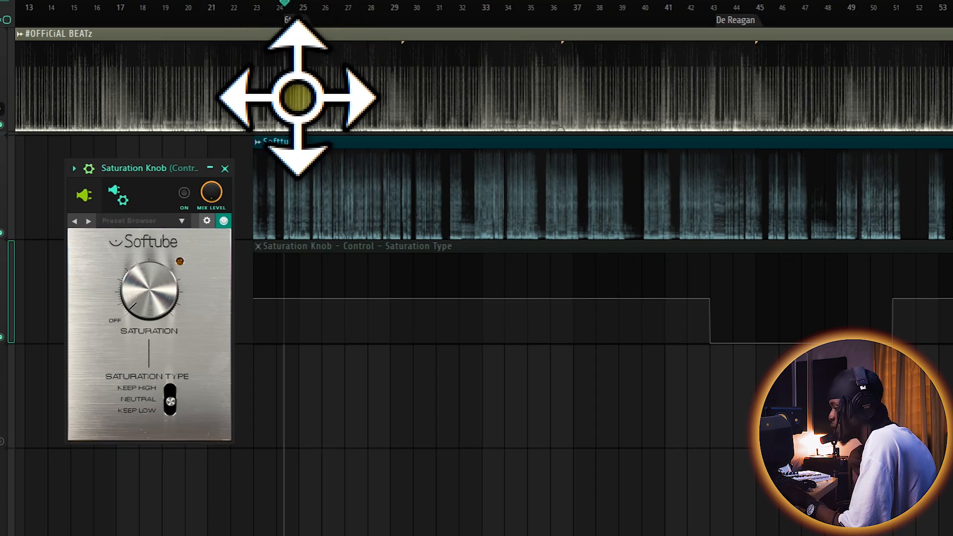
pyautogui.moveTo(132, 167); pyautogui.dragTo(145, 128)
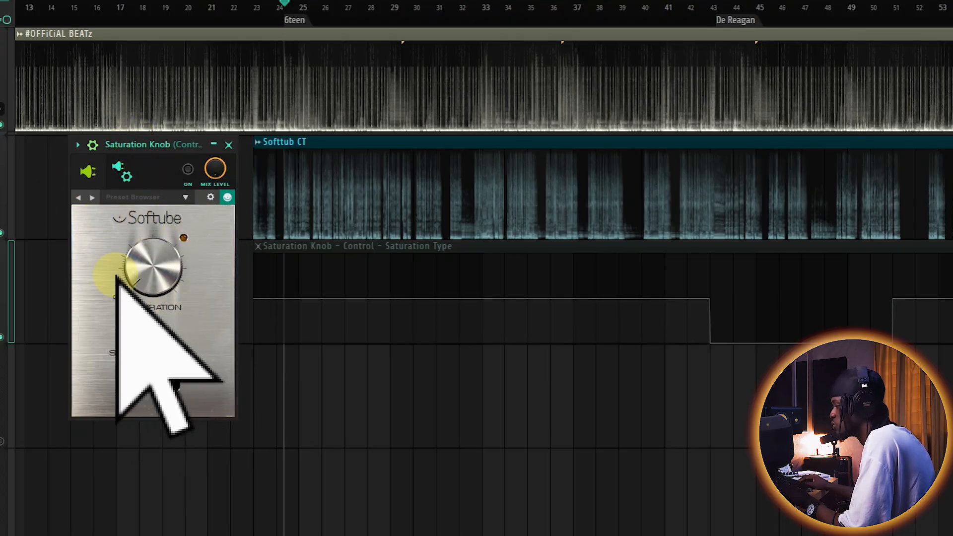
pyautogui.moveTo(156, 144); pyautogui.dragTo(170, 138)
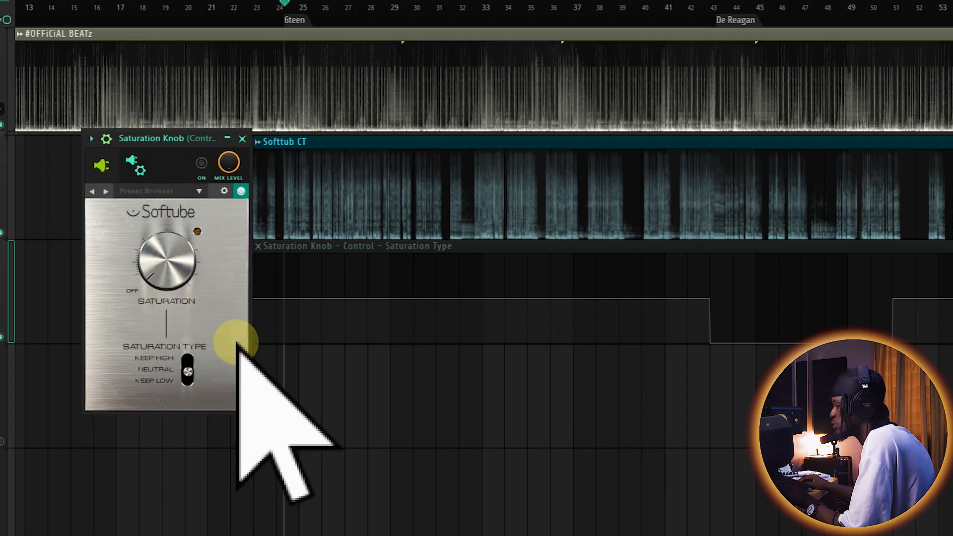
pyautogui.moveTo(168, 139); pyautogui.dragTo(140, 152)
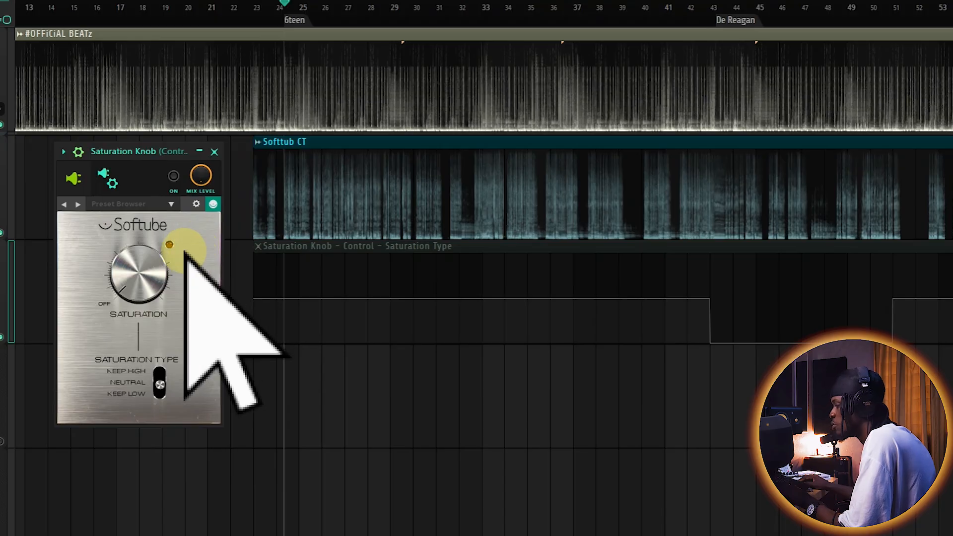
# Step: Look through the Saturation Knob's factory presets without loading one
pyautogui.click(157, 203)
pyautogui.moveTo(143, 219)
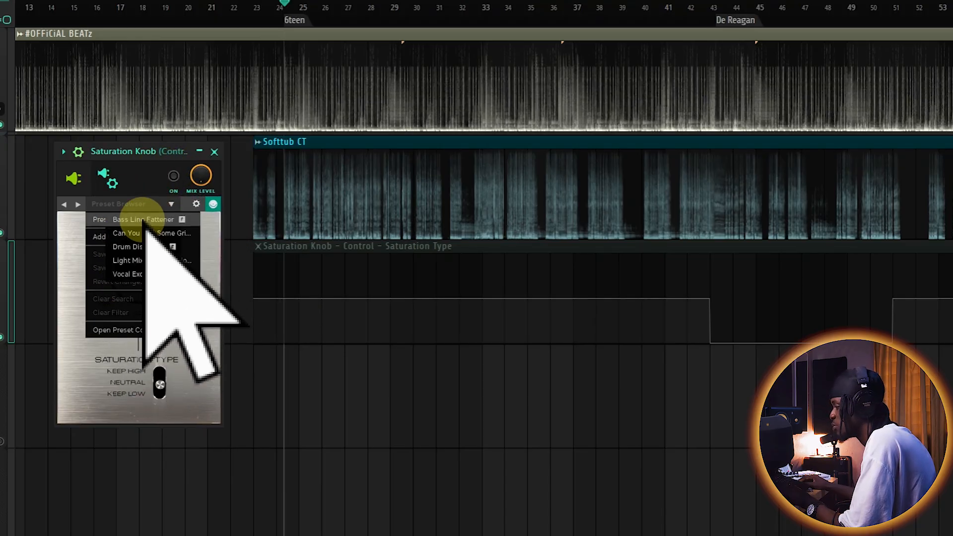
pyautogui.click(202, 286)
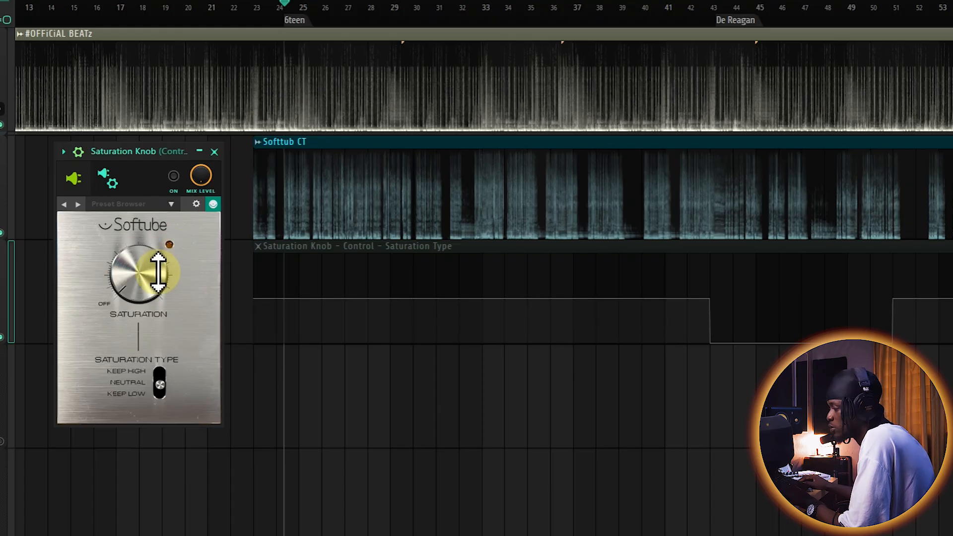
# Step: Play the Softtub CT clip from the 6teen marker with the Saturation Knob bypassed, then stop playback
pyautogui.moveTo(140, 151)
pyautogui.mouseDown()
pyautogui.moveTo(115, 165)
pyautogui.moveTo(128, 161)
pyautogui.mouseUp()
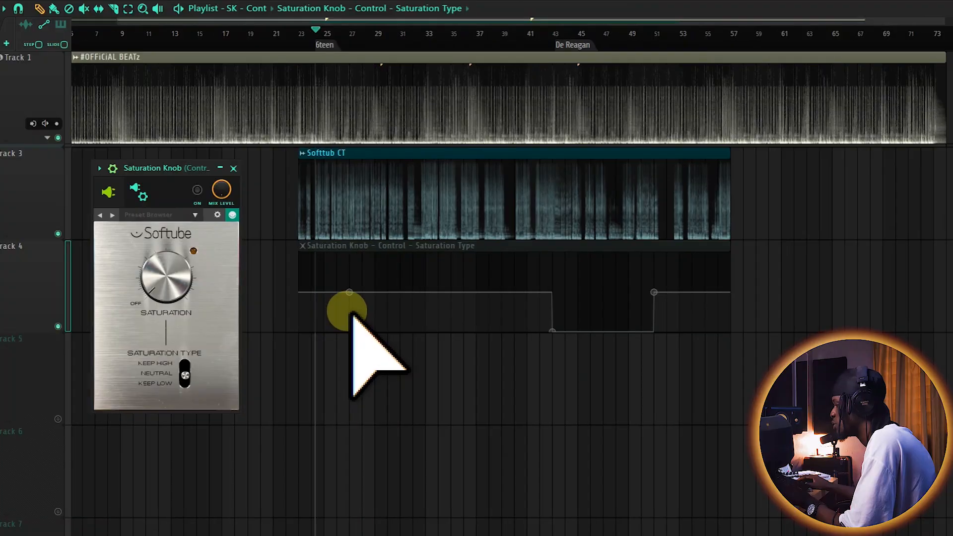
pyautogui.press('space')
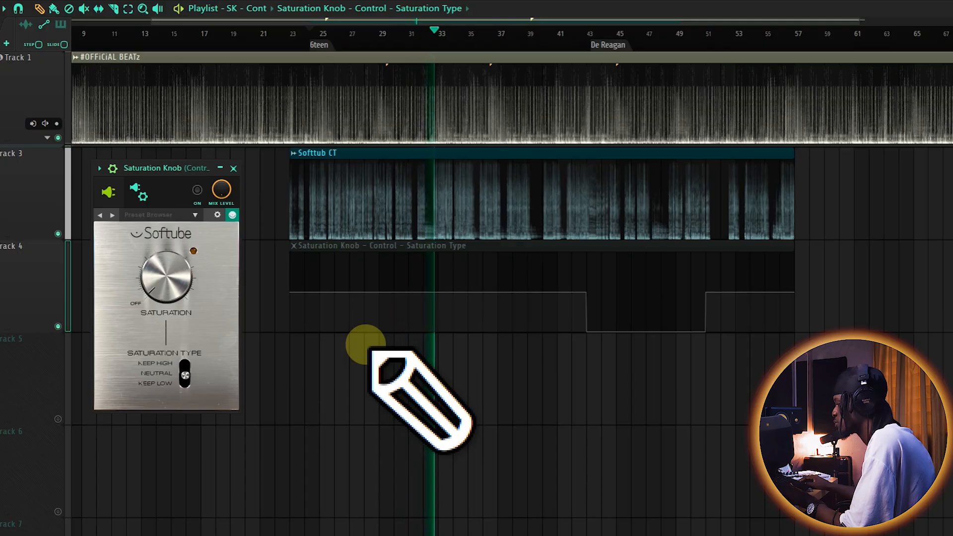
pyautogui.press('space')
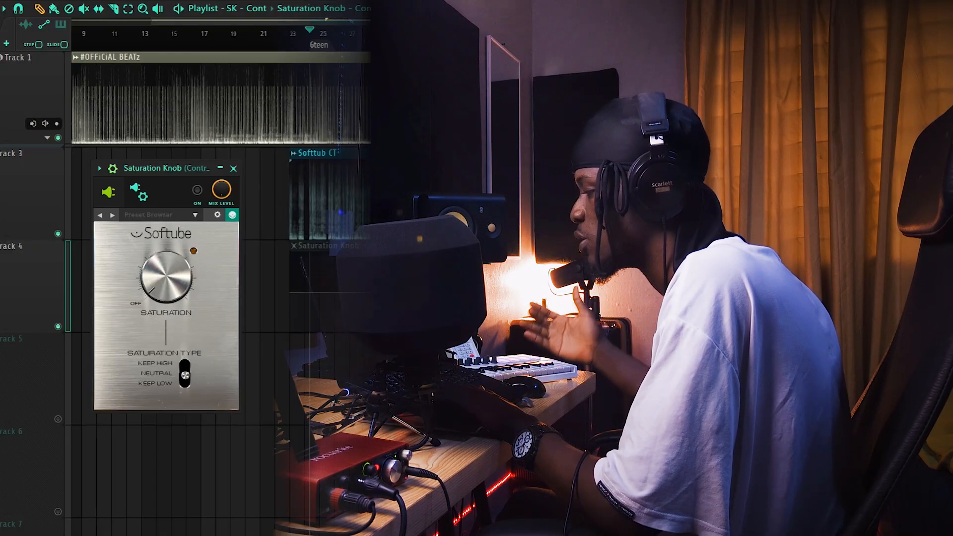
pyautogui.moveTo(171, 168)
pyautogui.mouseDown()
pyautogui.moveTo(183, 157)
pyautogui.moveTo(187, 170)
pyautogui.mouseUp()
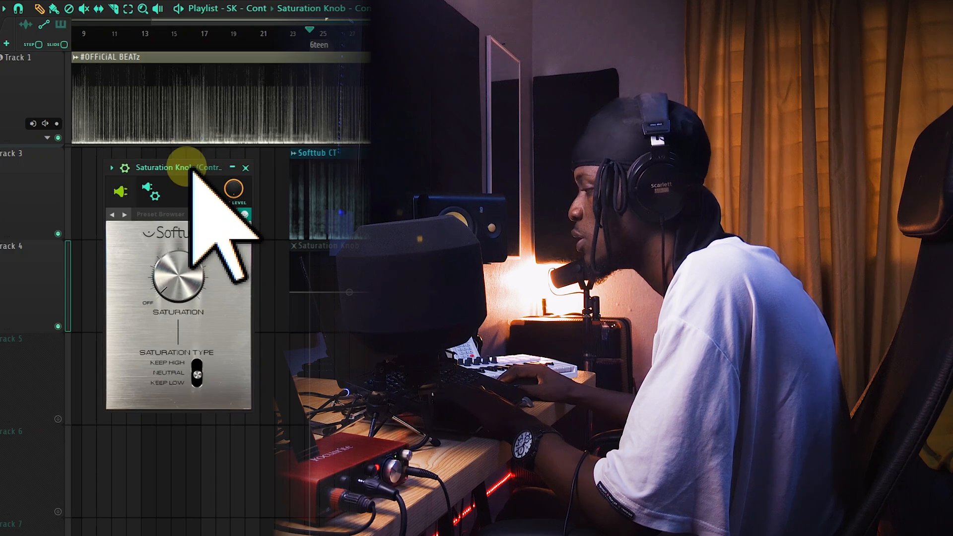
pyautogui.click(209, 189)
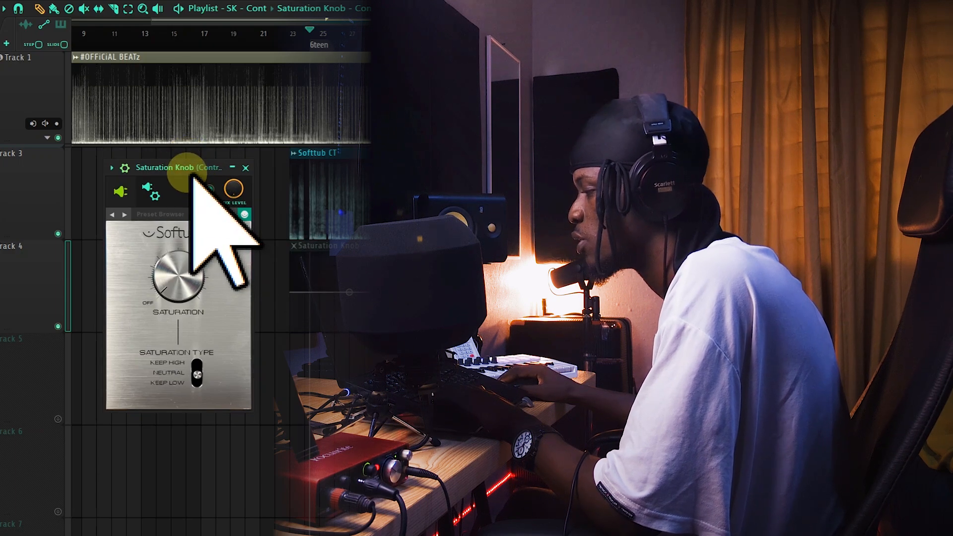
pyautogui.moveTo(191, 170); pyautogui.dragTo(204, 151)
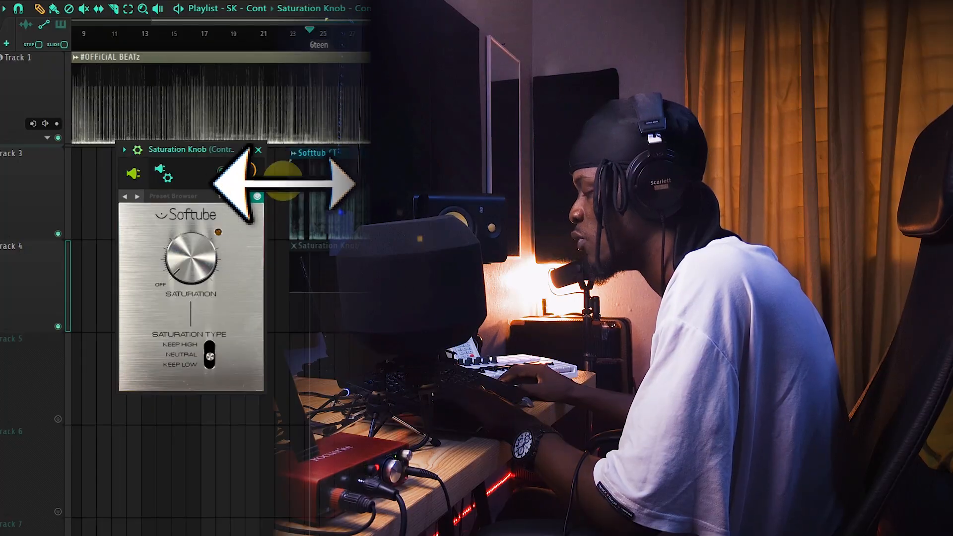
pyautogui.click(197, 150)
pyautogui.moveTo(200, 152); pyautogui.dragTo(210, 127)
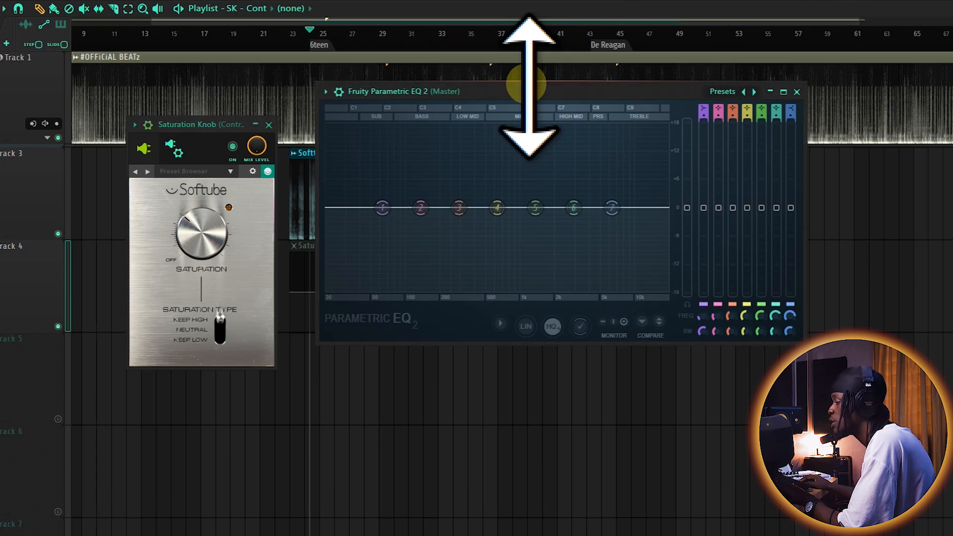
# Step: Boost band 6 in the high mids and band 4 in the low mids on the Master's Fruity Parametric EQ 2
pyautogui.moveTo(526, 82); pyautogui.dragTo(500, 117)
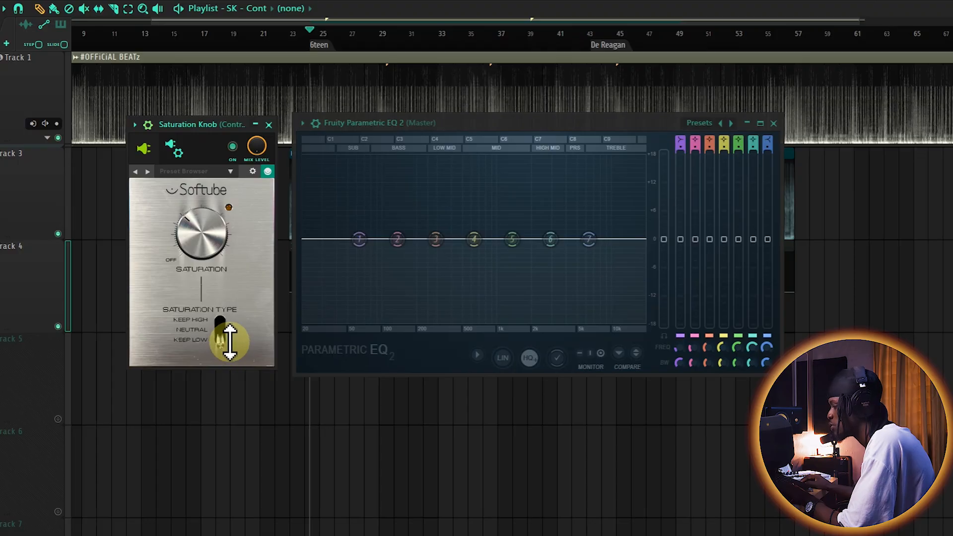
pyautogui.moveTo(551, 240); pyautogui.dragTo(555, 232)
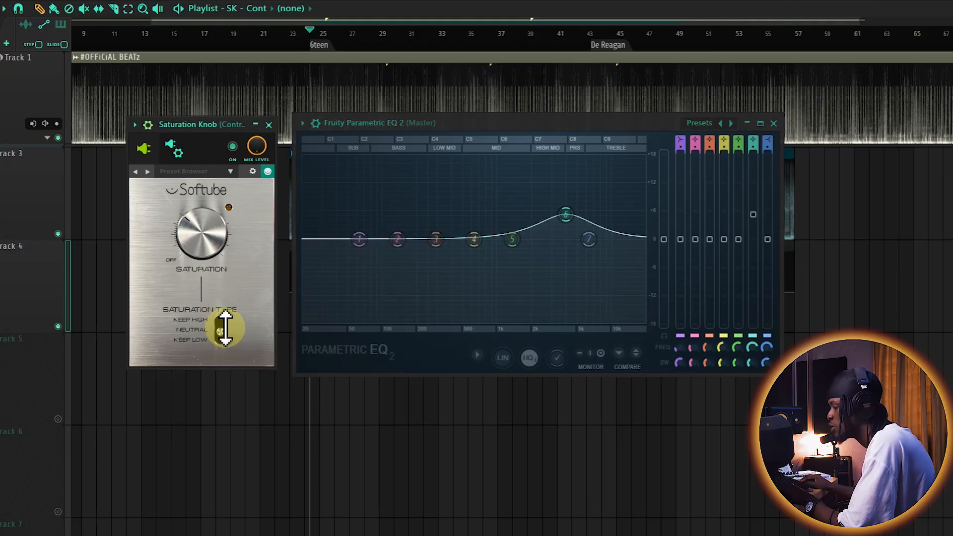
pyautogui.moveTo(474, 240); pyautogui.dragTo(452, 212)
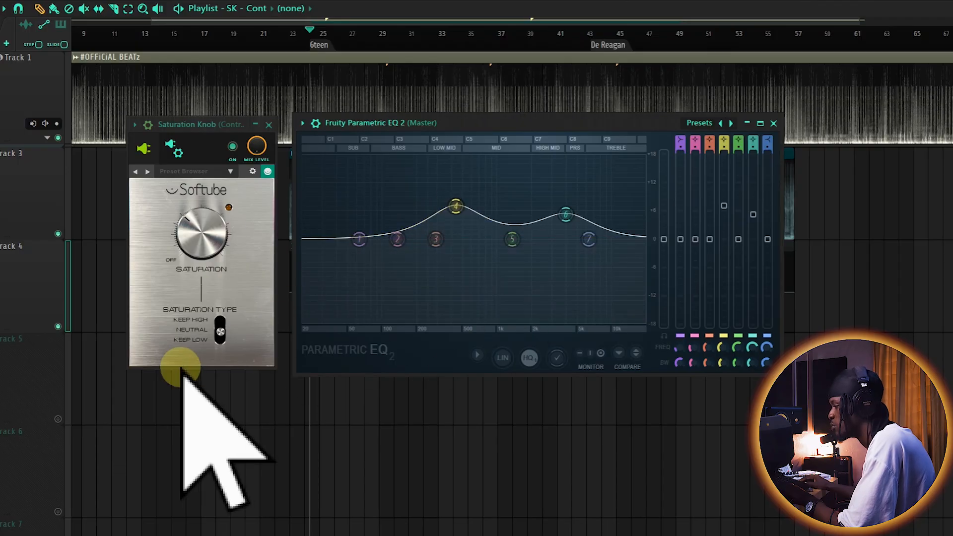
# Step: Set the Saturation Type to Keep Low, boost EQ band 1 around 81 Hz on the Master, and close the EQ
pyautogui.moveTo(221, 332); pyautogui.dragTo(220, 342)
pyautogui.click(362, 235)
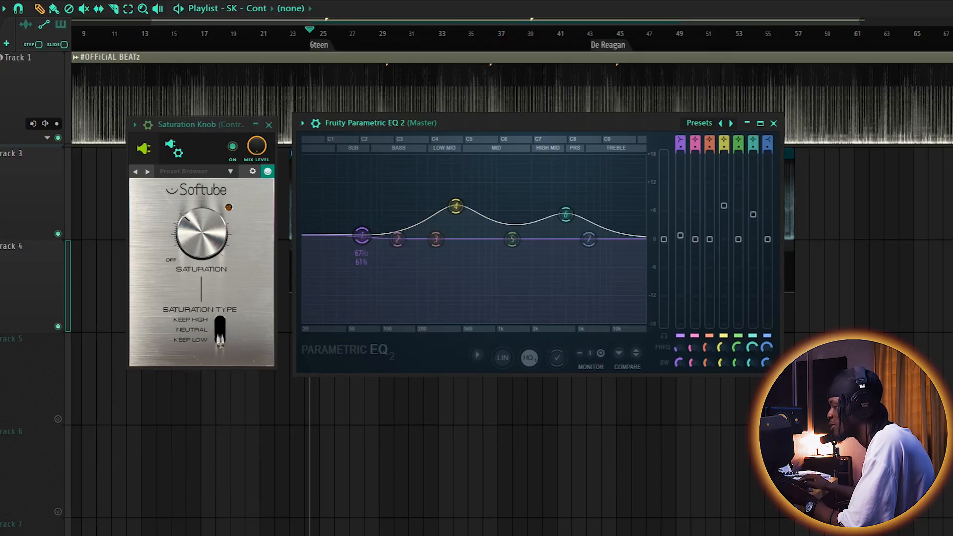
pyautogui.moveTo(362, 234); pyautogui.dragTo(371, 216)
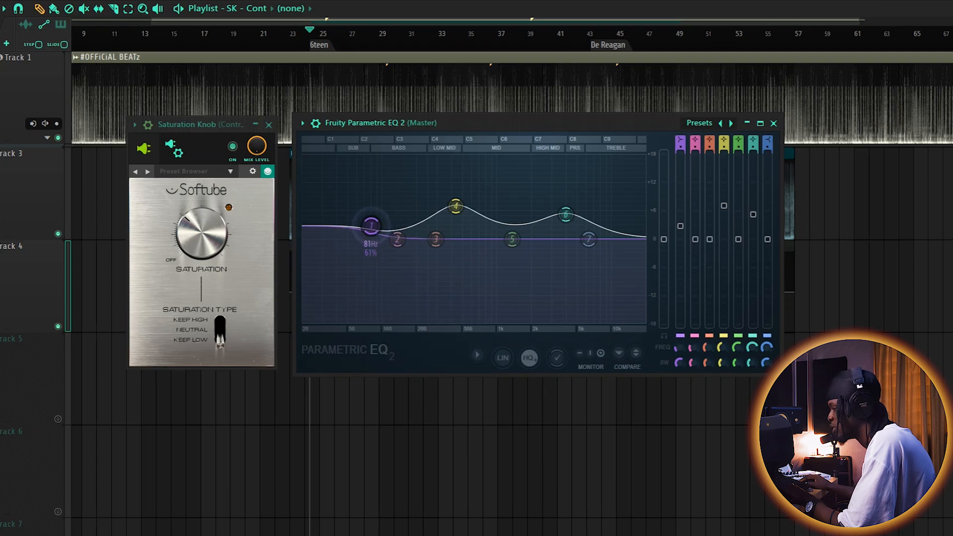
pyautogui.click(774, 123)
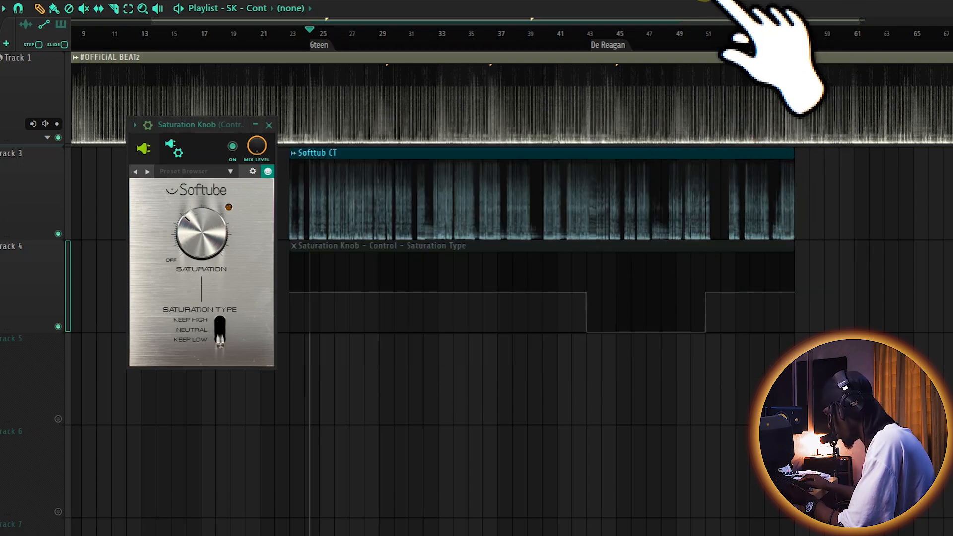
# Step: Remove Fruity Parametric EQ 2 from its effect slot on the Master mixer track
pyautogui.press('F9')
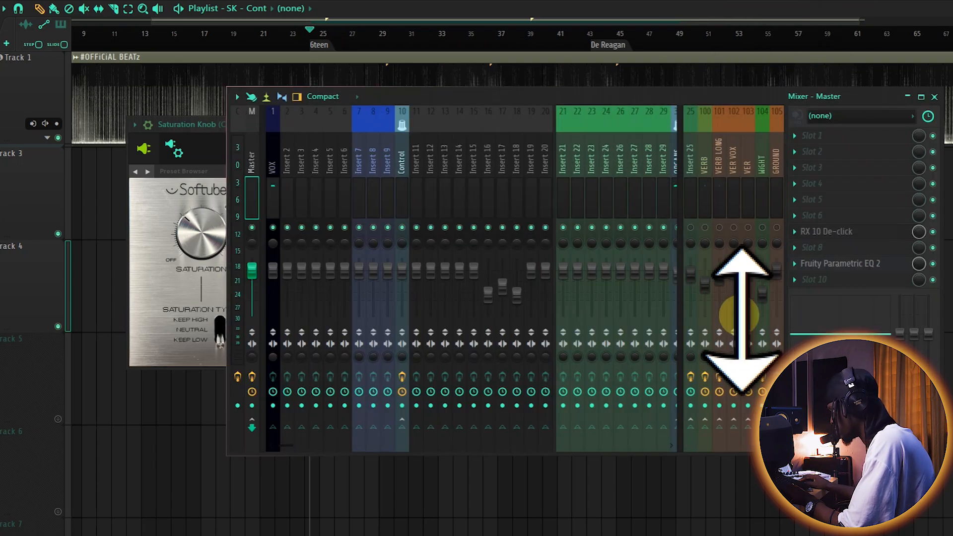
pyautogui.click(795, 263)
pyautogui.click(811, 227)
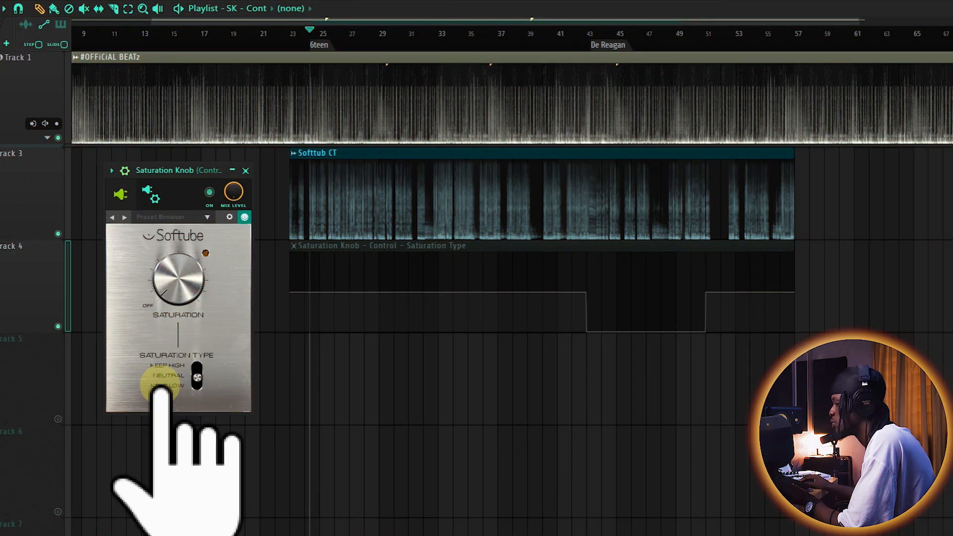
# Step: Raise the Saturation amount from Off to about the ten o'clock position with the Saturation Type on Neutral
pyautogui.click(184, 393)
pyautogui.click(175, 286)
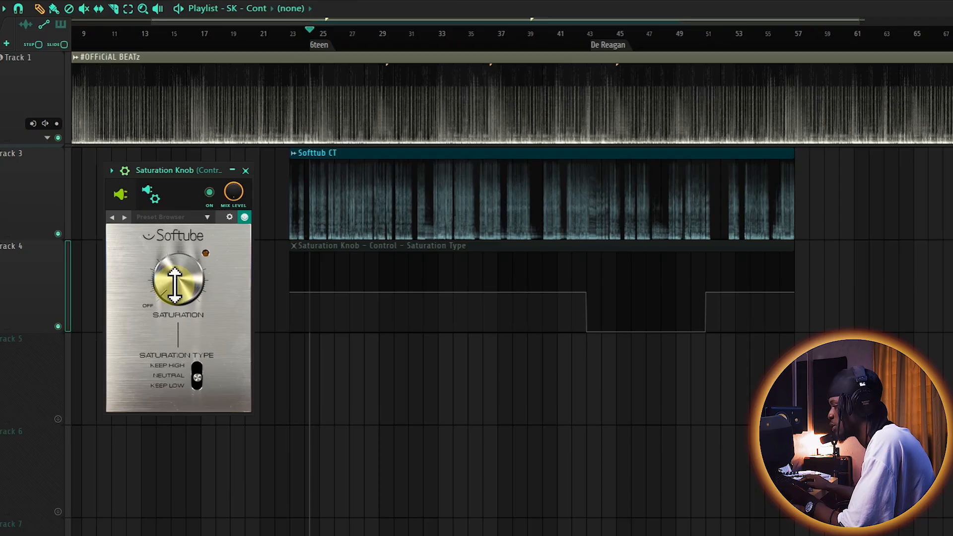
pyautogui.moveTo(166, 295); pyautogui.dragTo(157, 243)
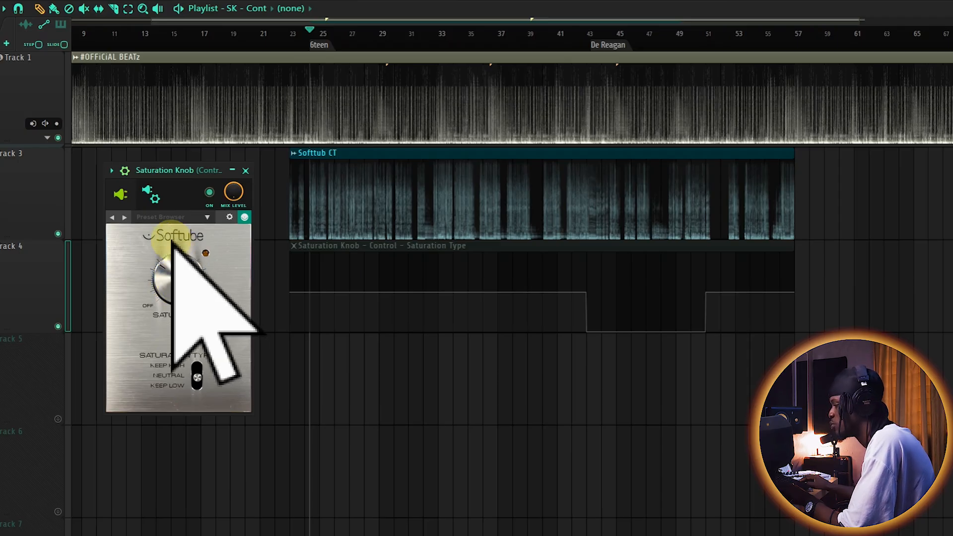
pyautogui.moveTo(166, 170); pyautogui.dragTo(171, 195)
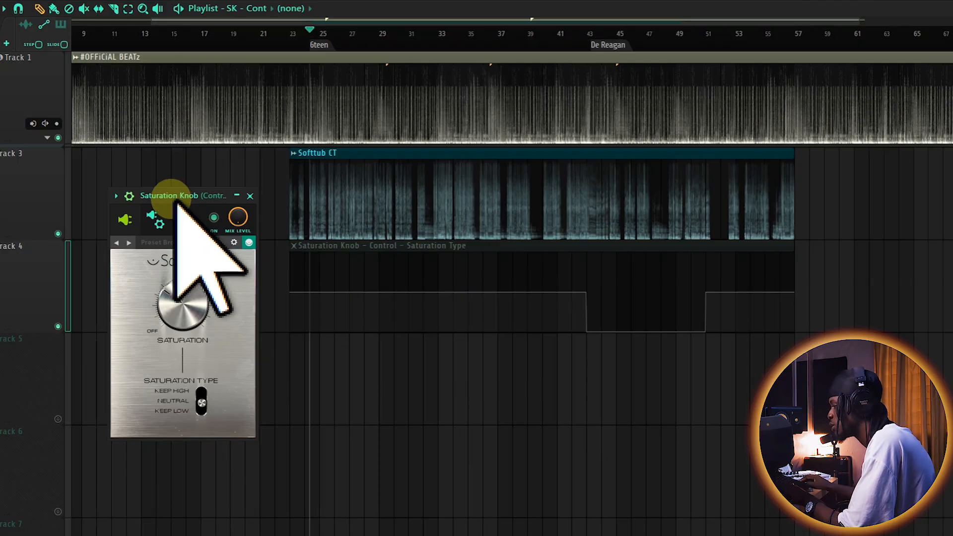
pyautogui.click(181, 286)
pyautogui.moveTo(167, 197); pyautogui.dragTo(173, 203)
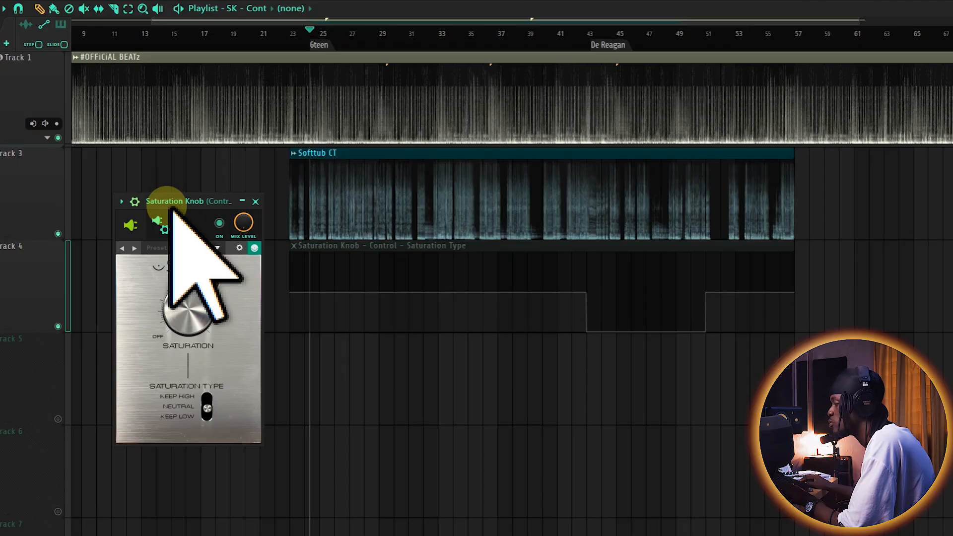
pyautogui.moveTo(180, 201); pyautogui.dragTo(184, 198)
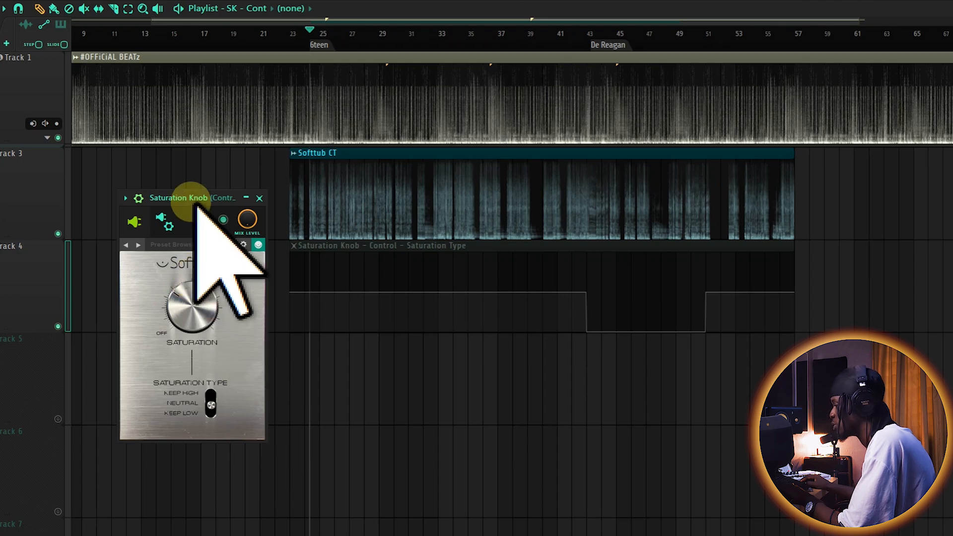
# Step: Play the Softtub CT clip from the 6teen marker with the Saturation Knob on, compare it bypassed, and turn the plugin back on
pyautogui.press('space')
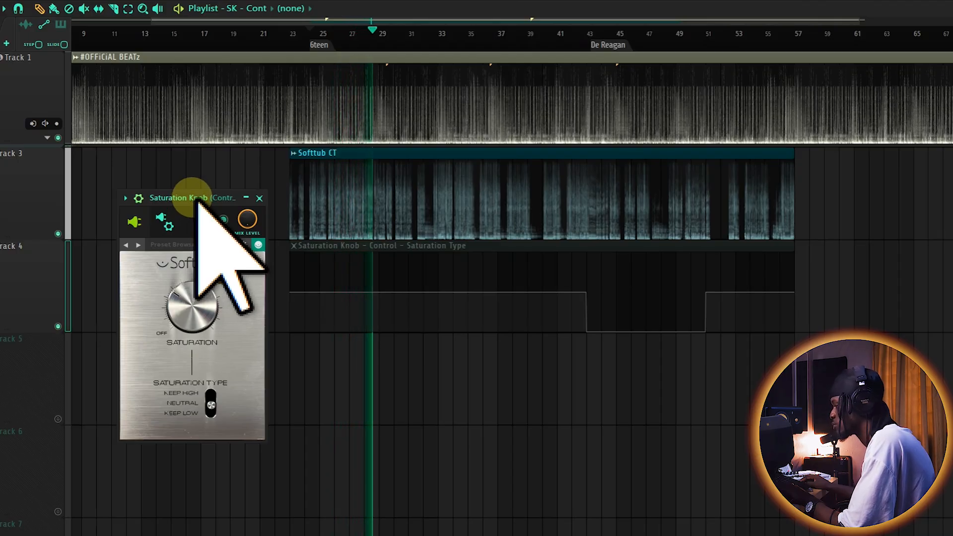
pyautogui.press('space')
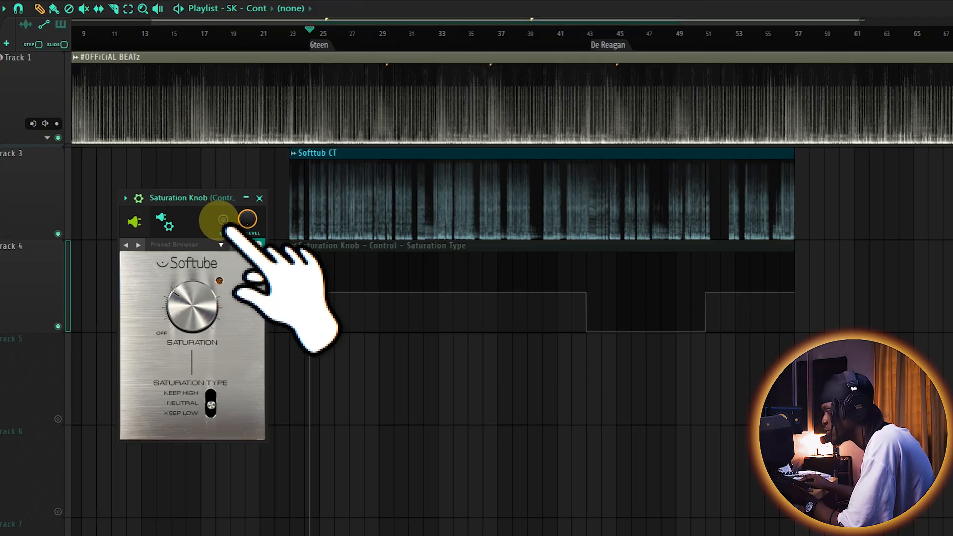
pyautogui.press('space')
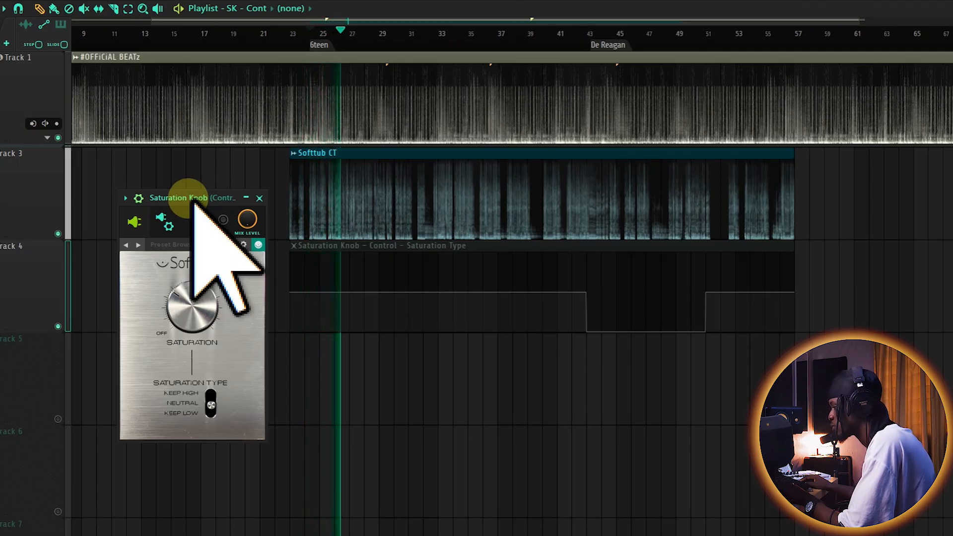
pyautogui.press('space')
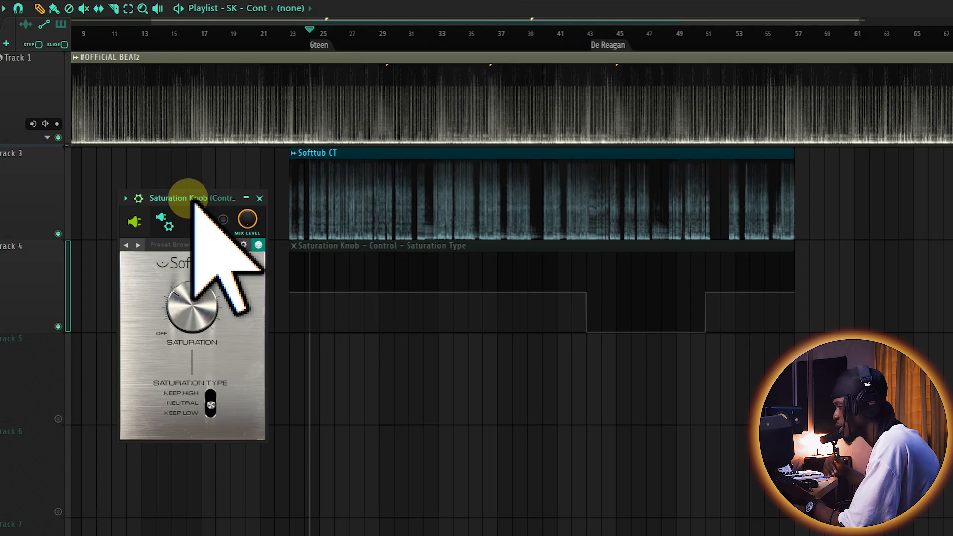
pyautogui.click(224, 221)
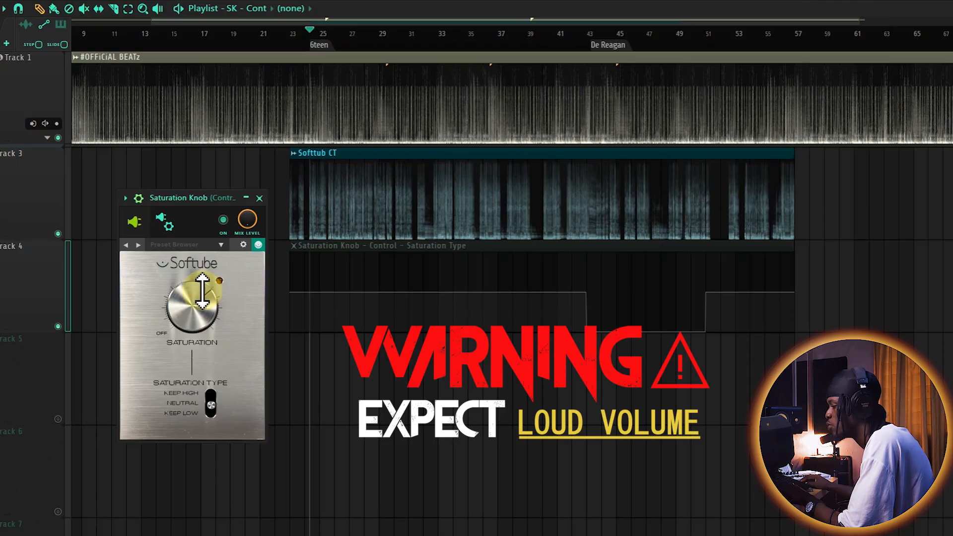
pyautogui.moveTo(193, 195); pyautogui.dragTo(193, 198)
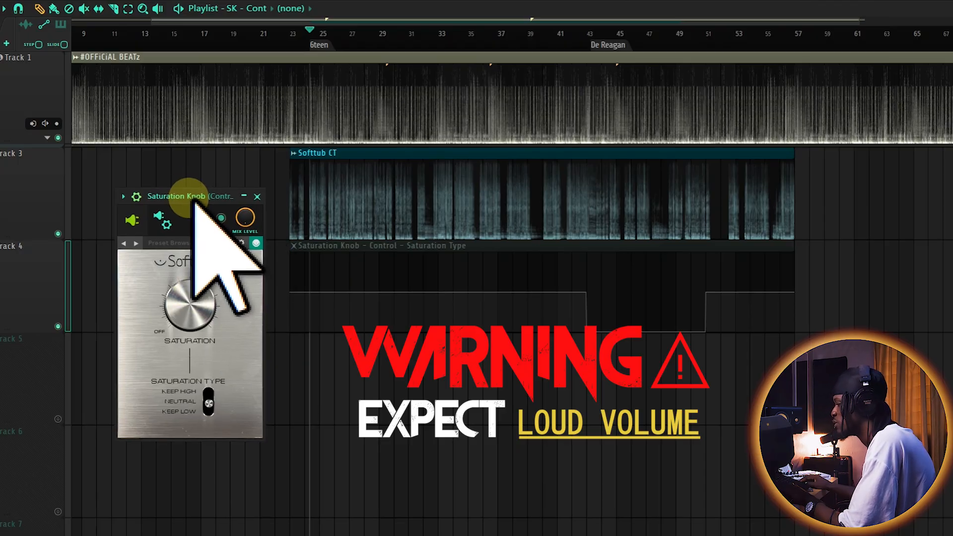
# Step: Play the Softtub CT clip twice from the 6teen marker with the Saturation Type on Neutral, stopping after each pass
pyautogui.press('space')
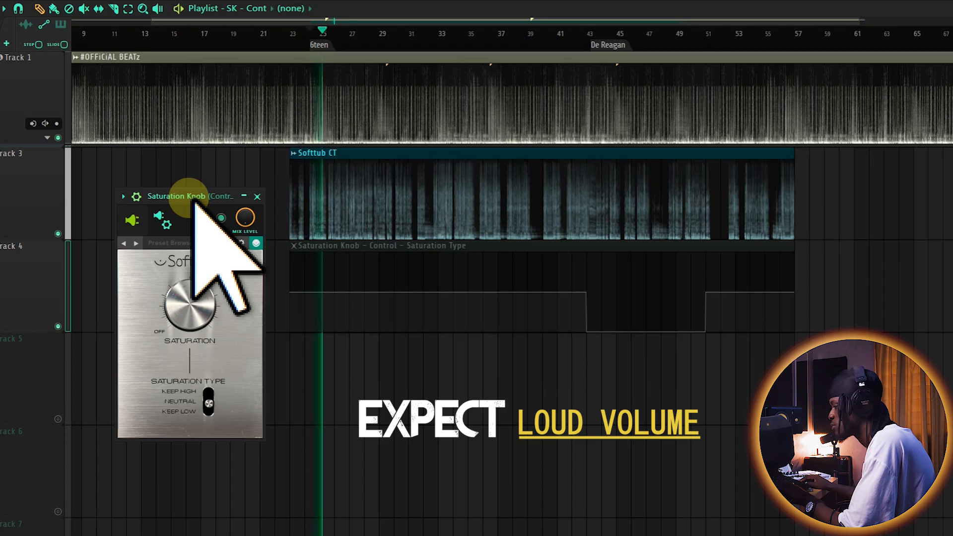
pyautogui.press('space')
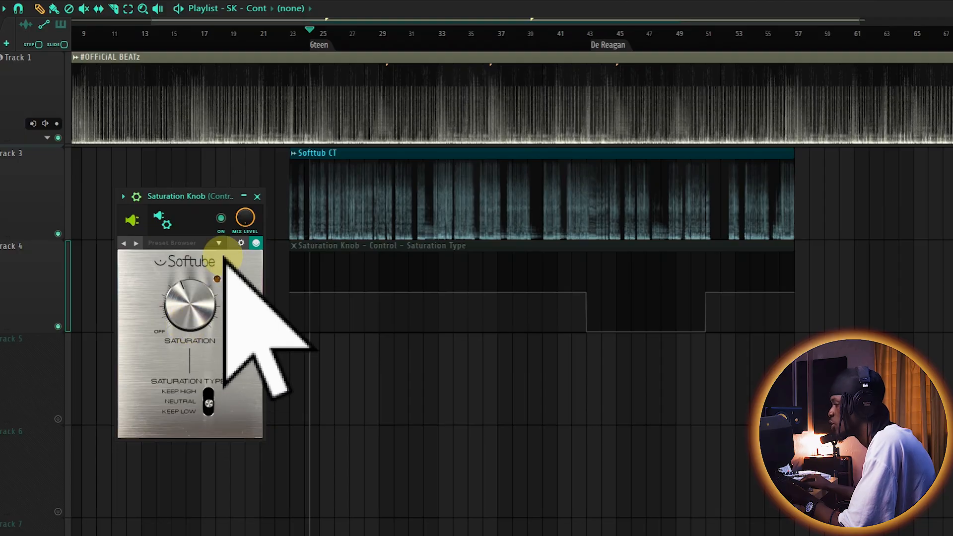
pyautogui.press('space')
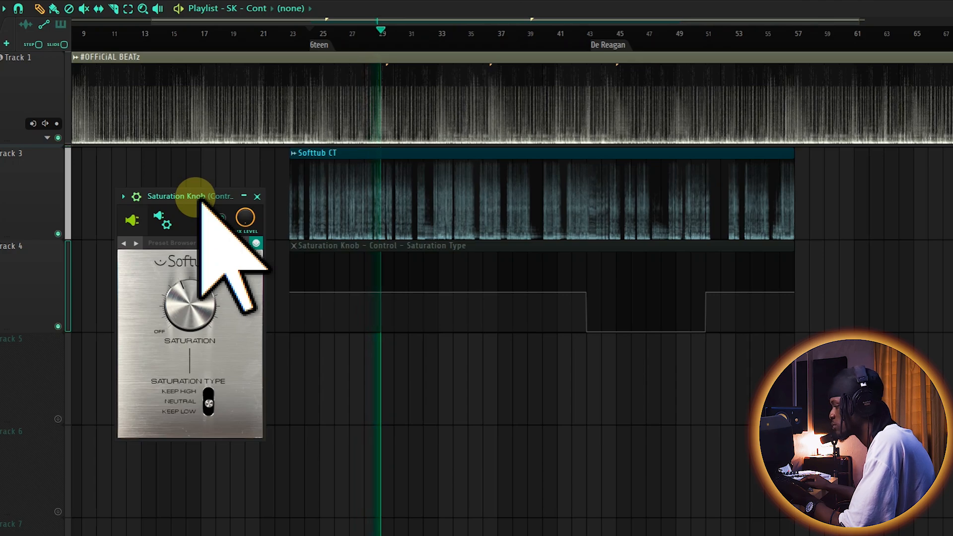
pyautogui.press('space')
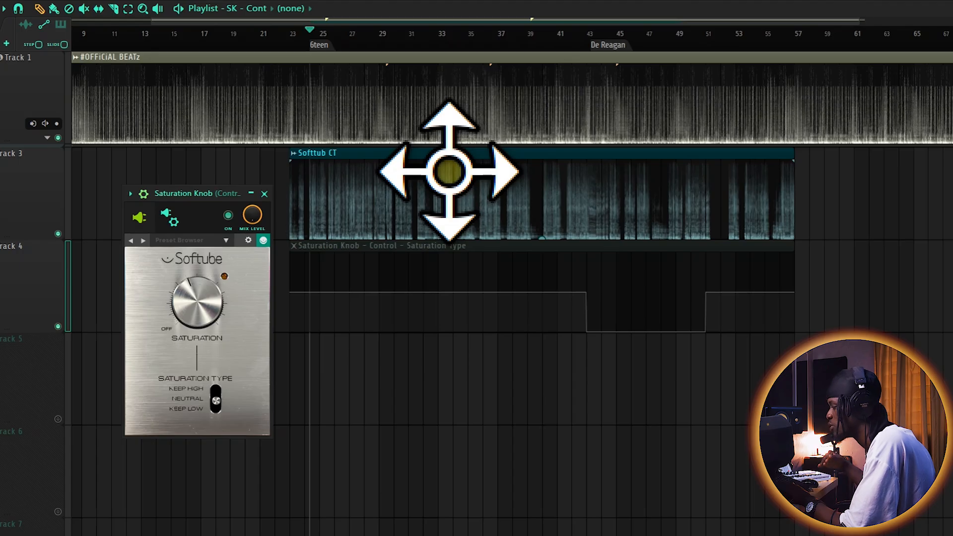
# Step: Set the Saturation Type to Keep Low and unmute the Saturation Type automation clip on Track 4
pyautogui.moveTo(216, 399); pyautogui.dragTo(212, 410)
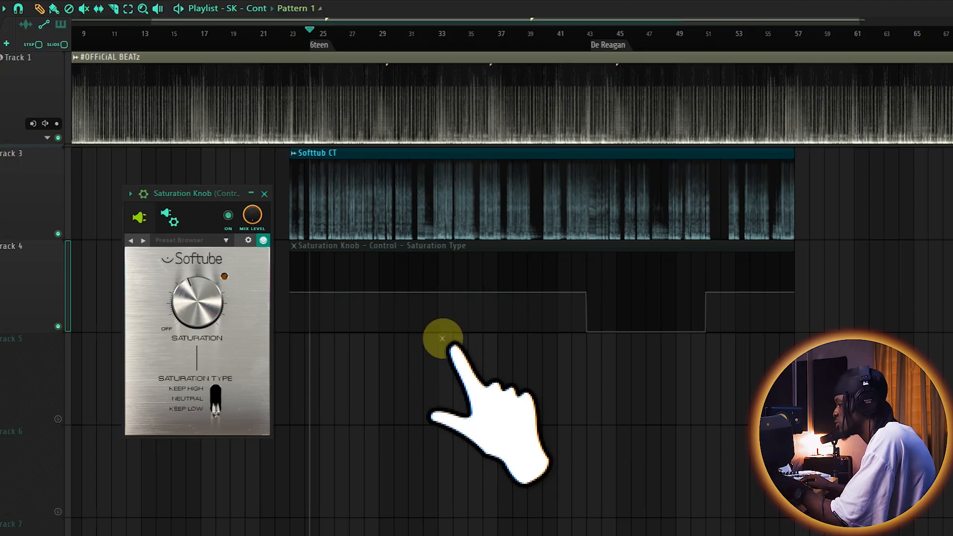
pyautogui.press('t')
pyautogui.click(472, 289)
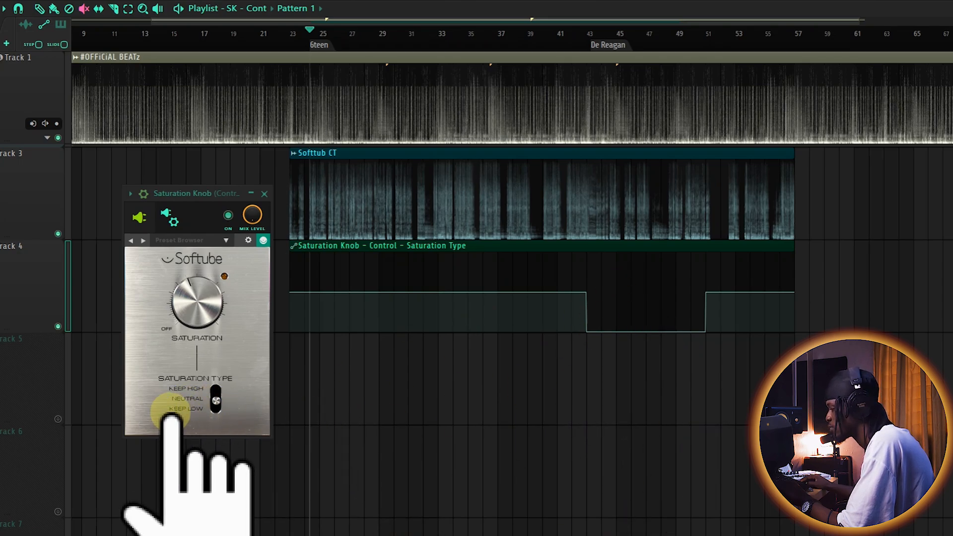
# Step: Try the Keep Low and Keep High saturation types, and play the automated vocal from the 6teen marker
pyautogui.moveTo(217, 404); pyautogui.dragTo(218, 420)
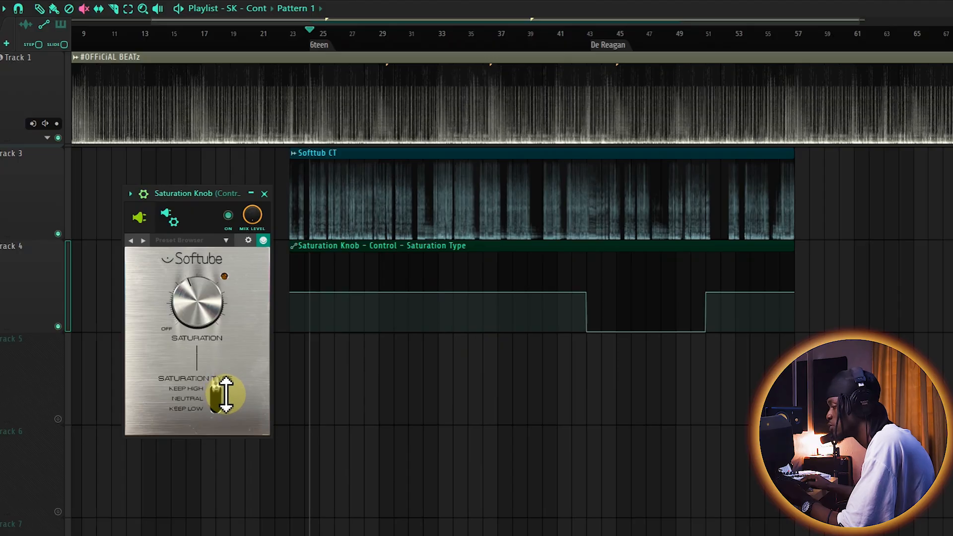
pyautogui.moveTo(208, 414); pyautogui.dragTo(214, 382)
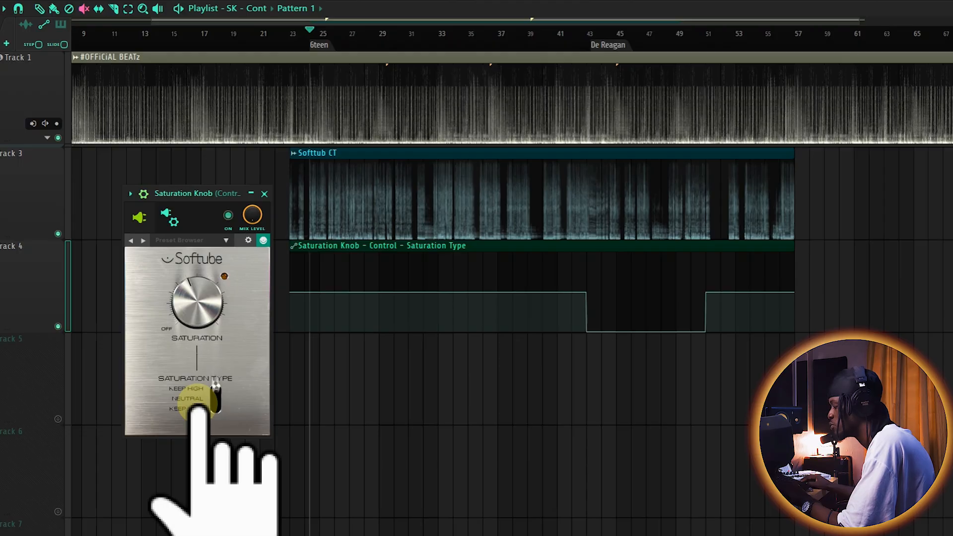
pyautogui.moveTo(175, 188); pyautogui.dragTo(183, 185)
pyautogui.press('space')
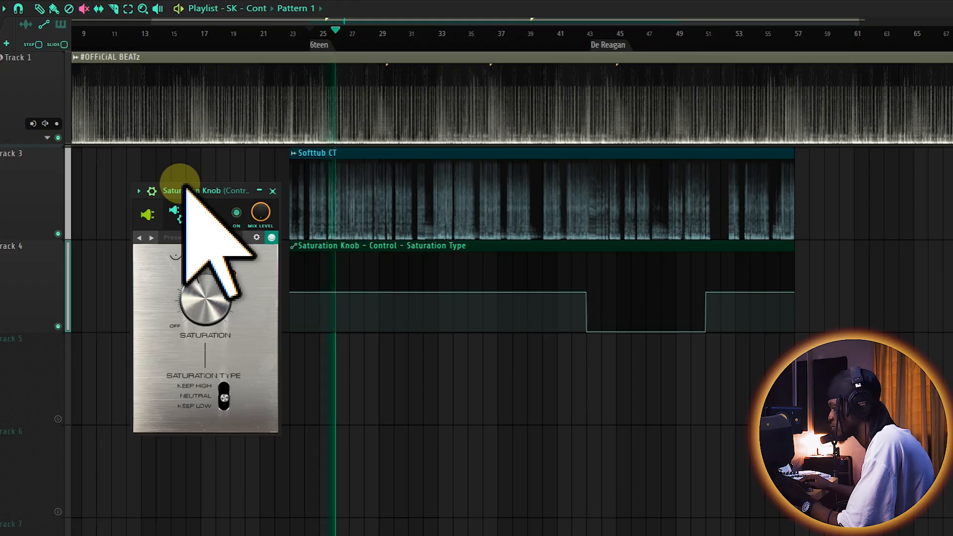
pyautogui.press('space')
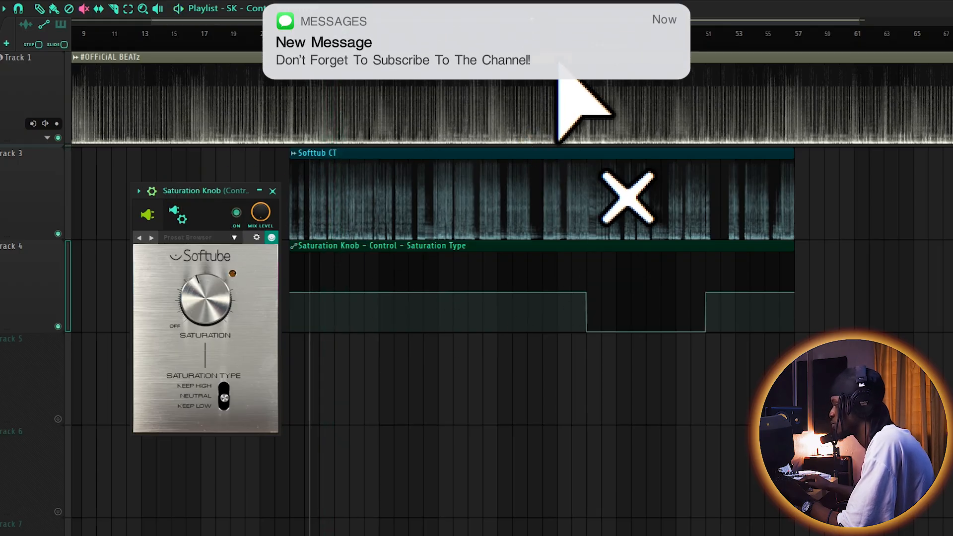
# Step: Play the vocal from the De Reagan marker through the Keep Low section of the Saturation Type automation
pyautogui.click(599, 46)
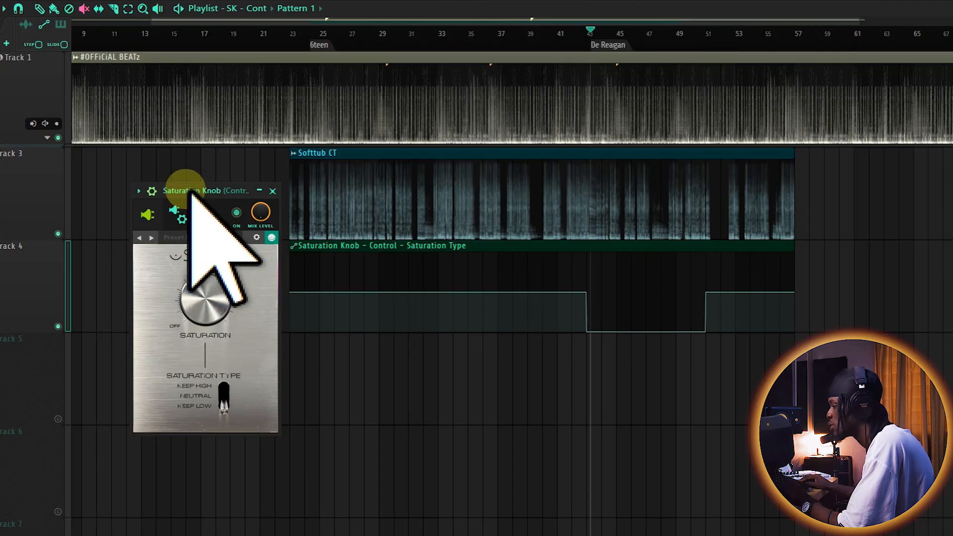
pyautogui.moveTo(187, 191); pyautogui.dragTo(204, 202)
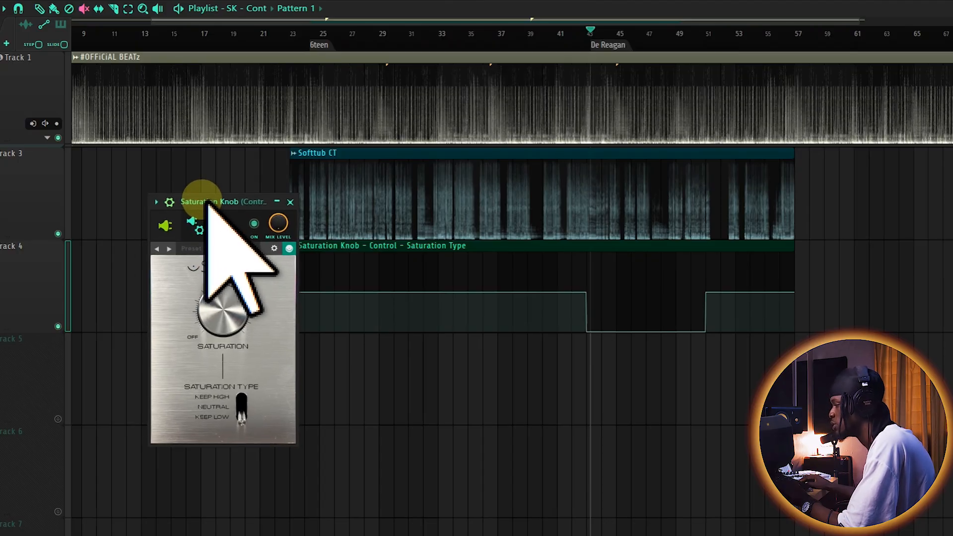
pyautogui.press('space')
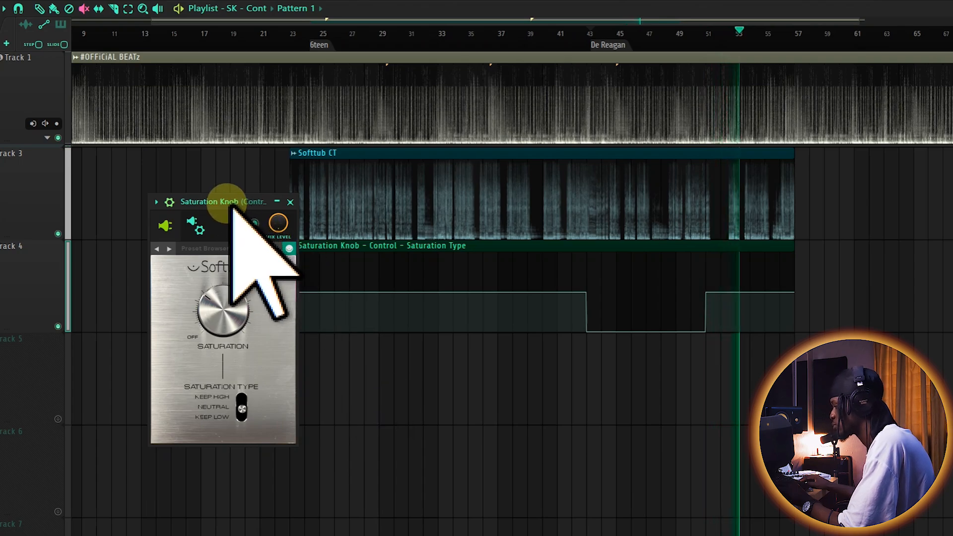
pyautogui.press('space')
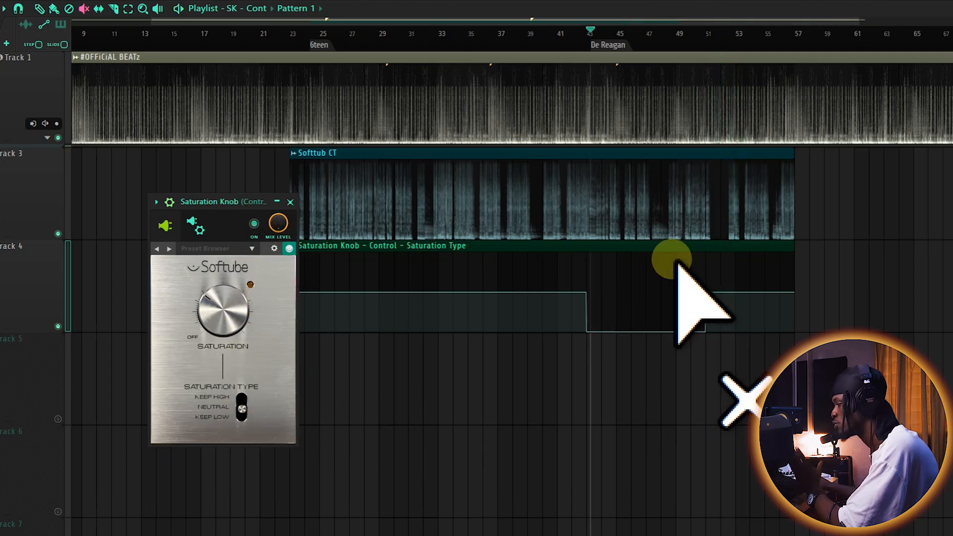
# Step: Raise the Saturation Type automation after bar 51 to Keep High and play that change from about bar 50
pyautogui.click(692, 32)
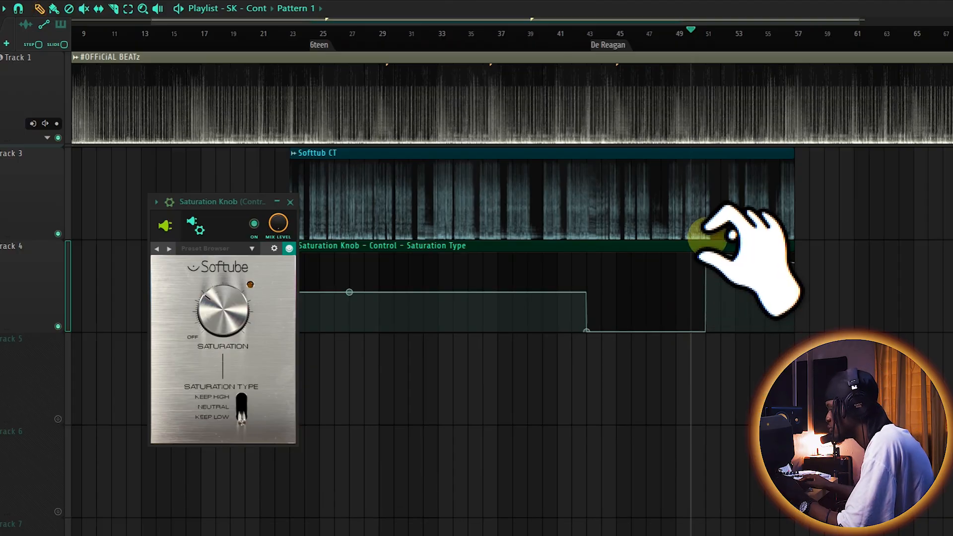
pyautogui.moveTo(705, 236)
pyautogui.mouseDown()
pyautogui.moveTo(805, 249)
pyautogui.moveTo(788, 262)
pyautogui.moveTo(794, 253)
pyautogui.moveTo(784, 252)
pyautogui.mouseUp()
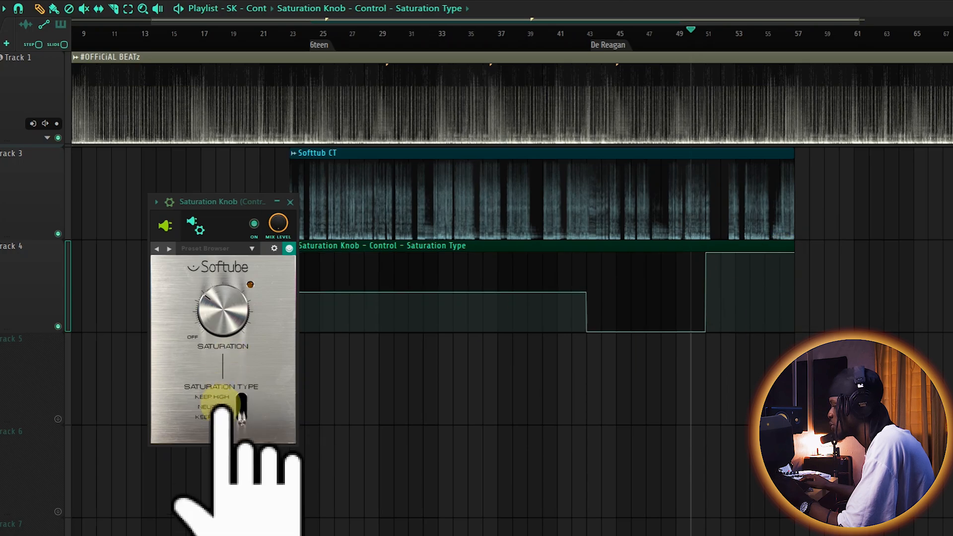
pyautogui.press('space')
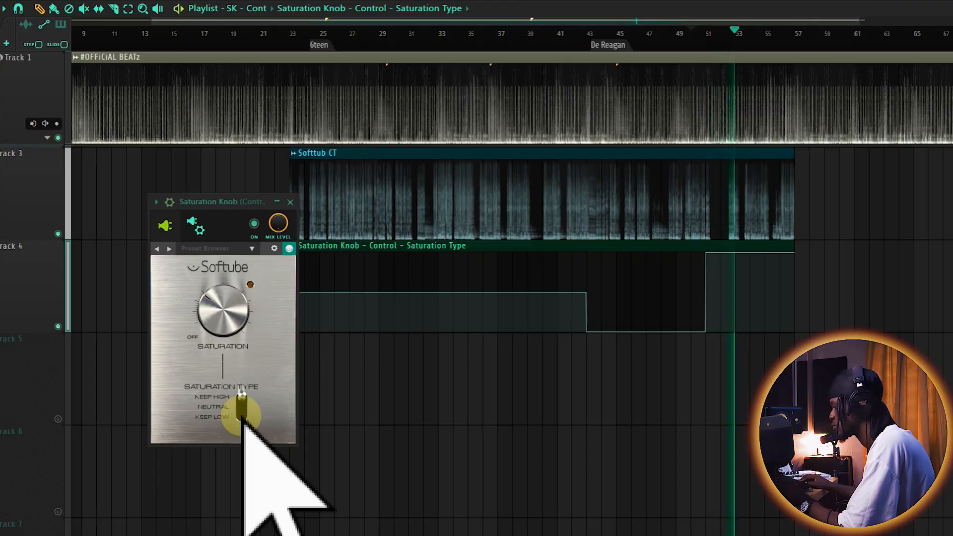
pyautogui.press('space')
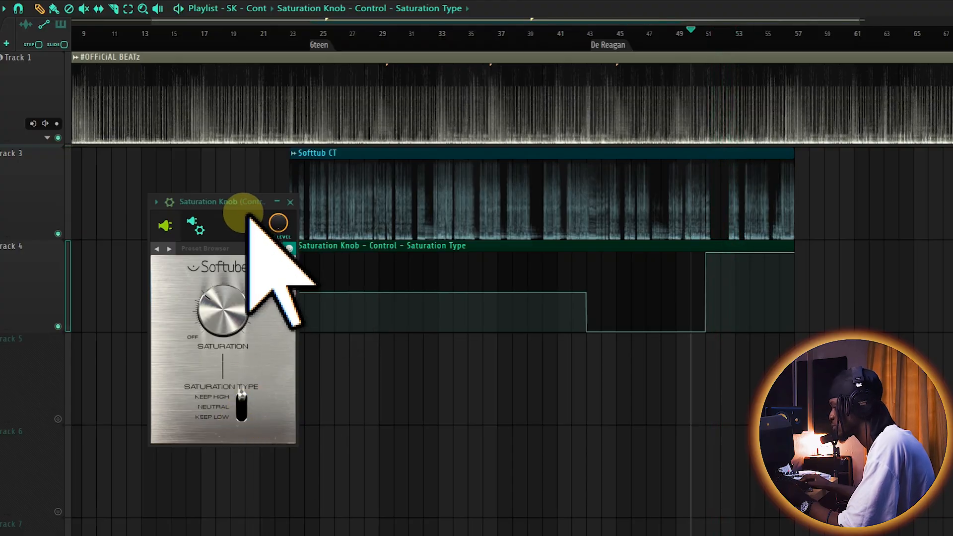
# Step: Lower the Saturation Type automation point at bar 51 to Keep Low, curve the final segment, and cue playback at the 6teen marker
pyautogui.moveTo(248, 215); pyautogui.dragTo(287, 233)
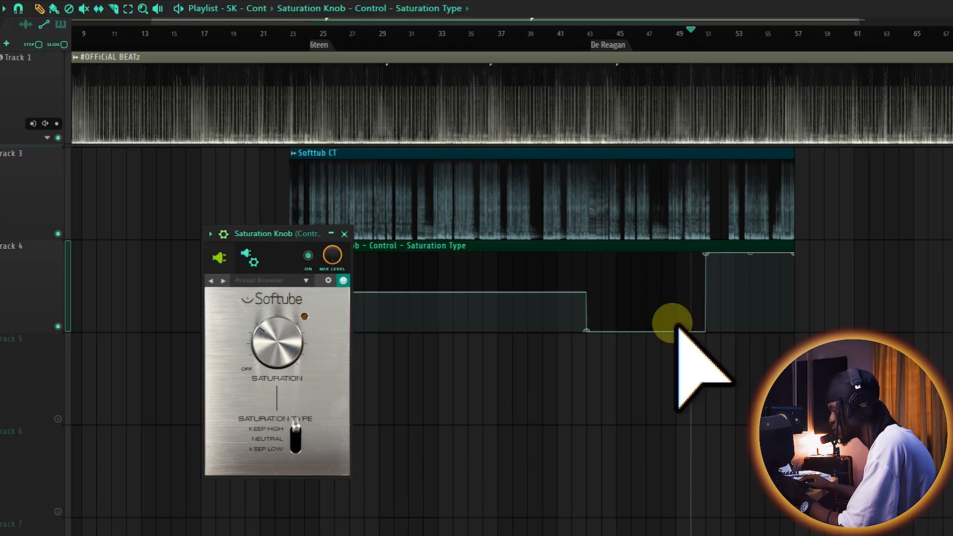
pyautogui.moveTo(706, 255); pyautogui.dragTo(698, 387)
pyautogui.moveTo(750, 307); pyautogui.dragTo(744, 366)
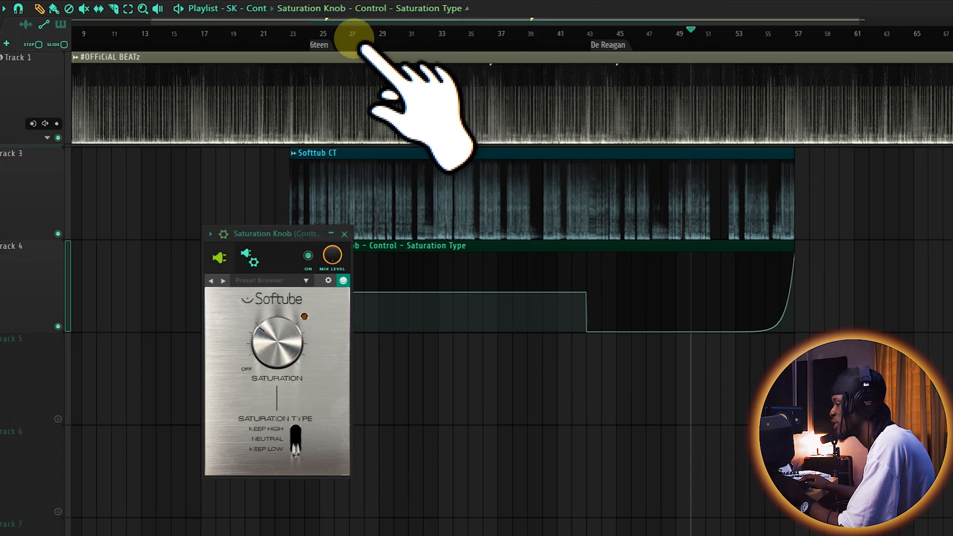
pyautogui.click(321, 43)
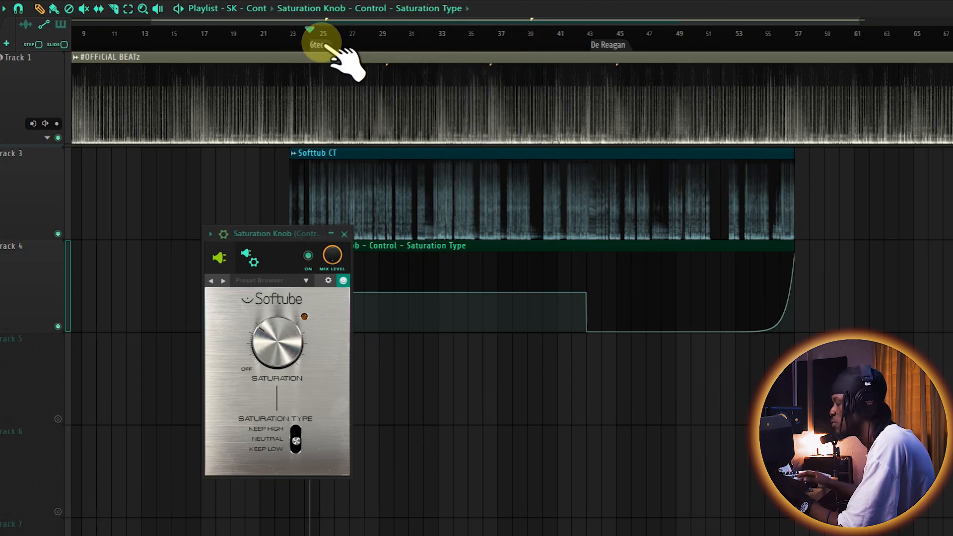